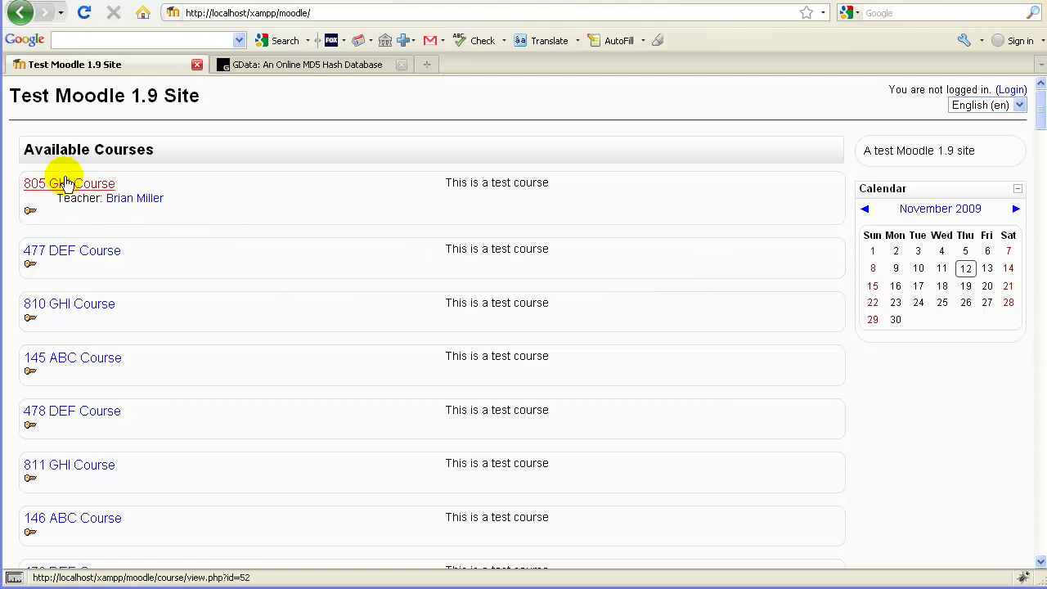
# Log in to the test Moodle site with the teacher account and open the 805 GHI Course
pyautogui.click(1012, 90)
pyautogui.click(585, 259)
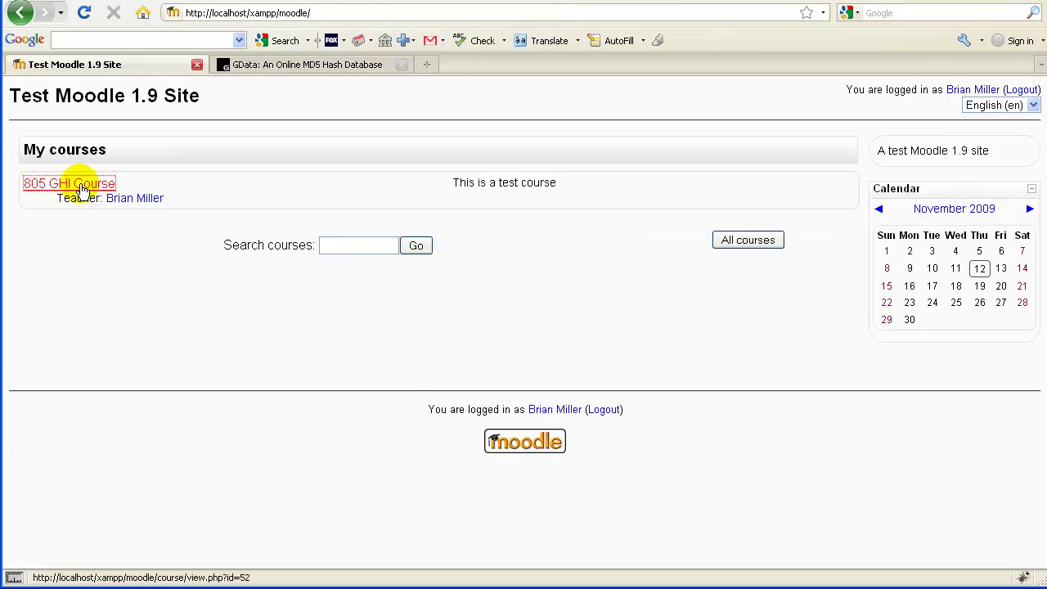
pyautogui.click(28, 184)
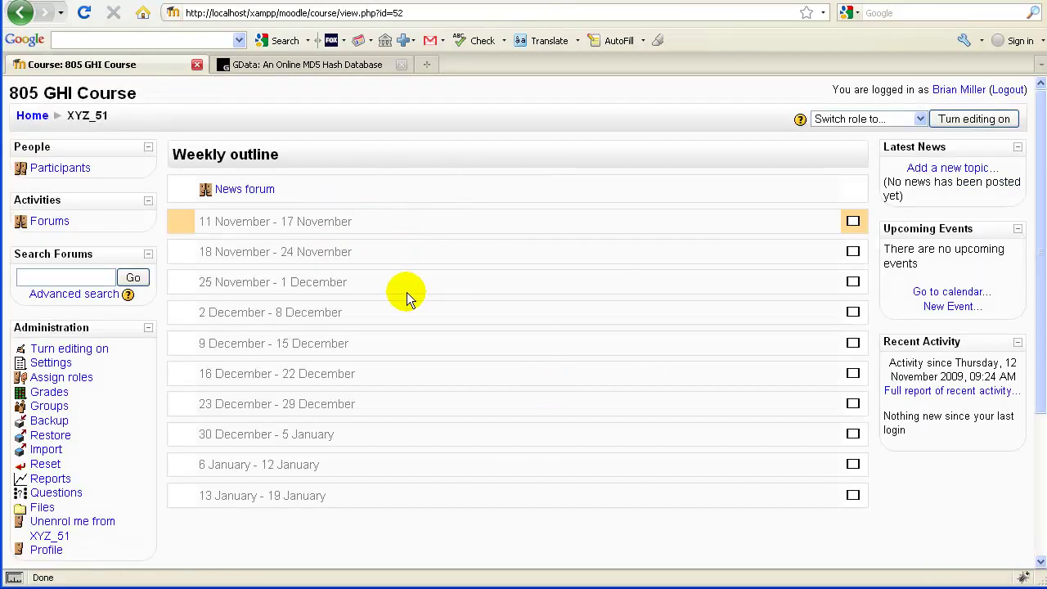
# Assign the Student role in the course to all potential users, from the first to the last one listed
pyautogui.click(54, 379)
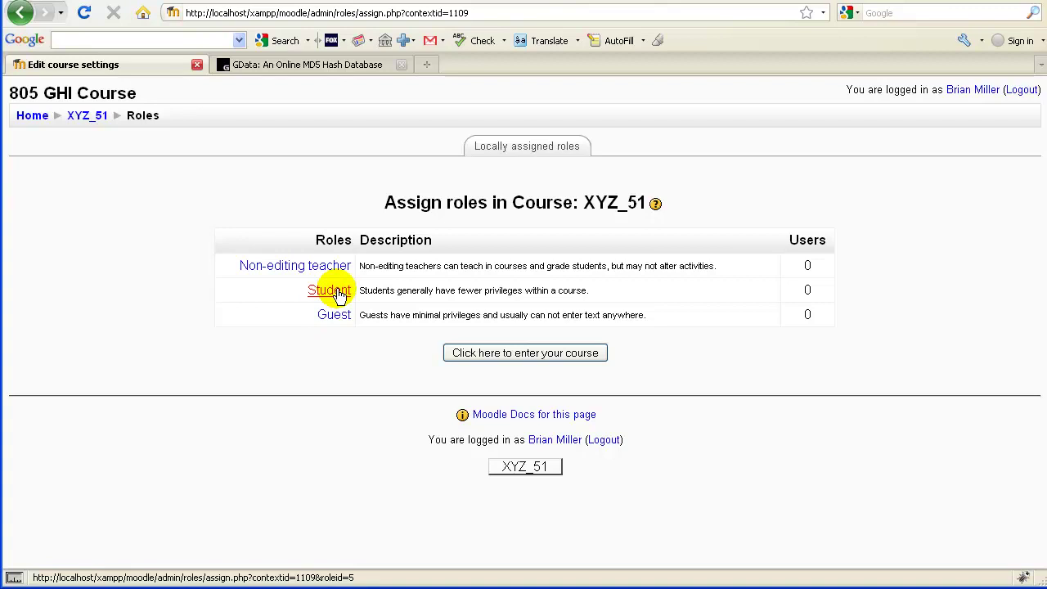
pyautogui.click(335, 291)
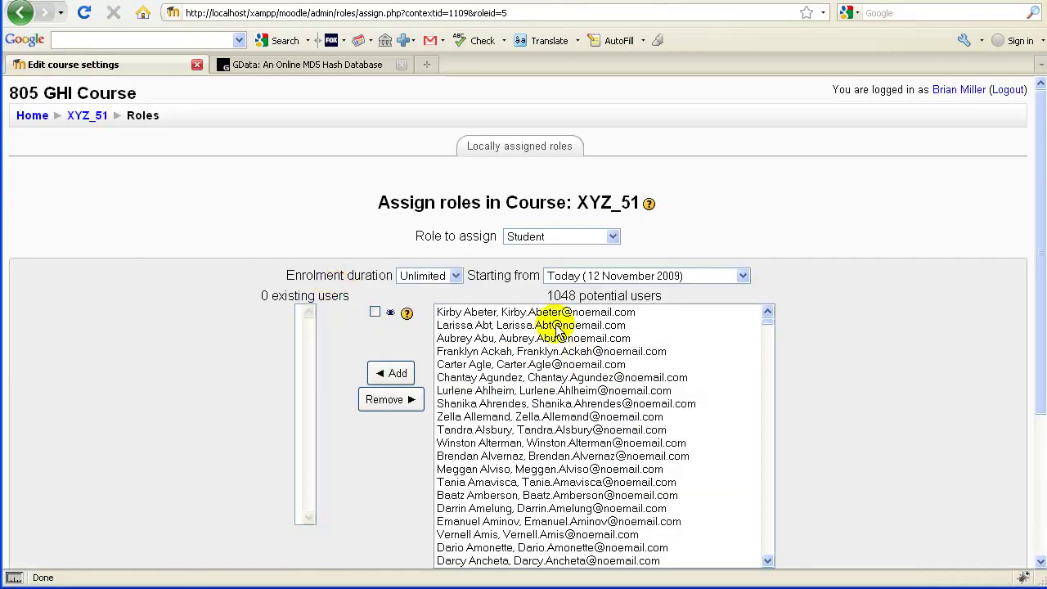
pyautogui.click(555, 313)
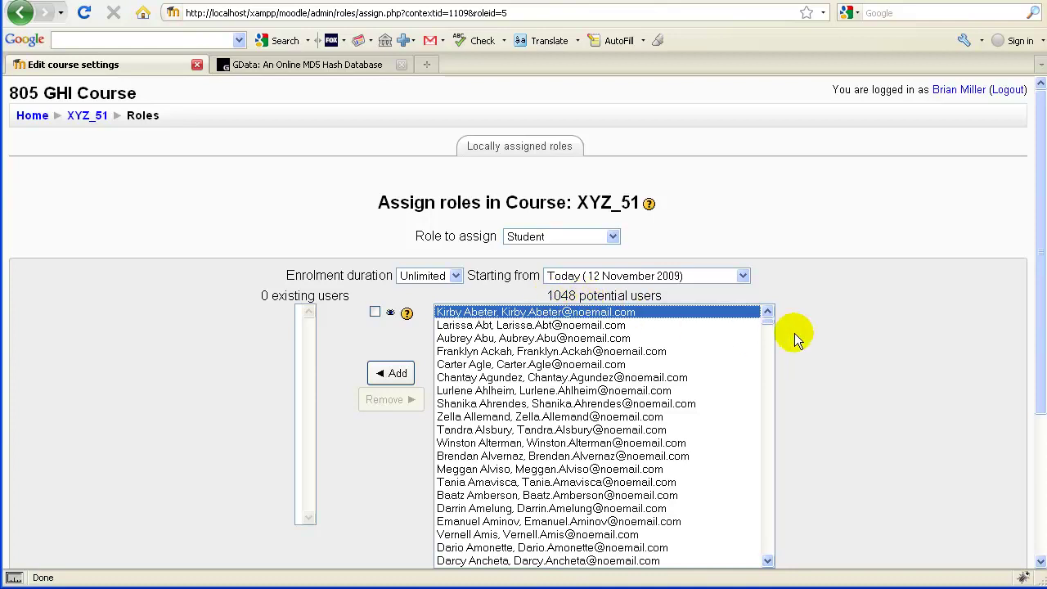
pyautogui.moveTo(767, 325); pyautogui.dragTo(769, 558)
pyautogui.scroll(-1, 842, 466)
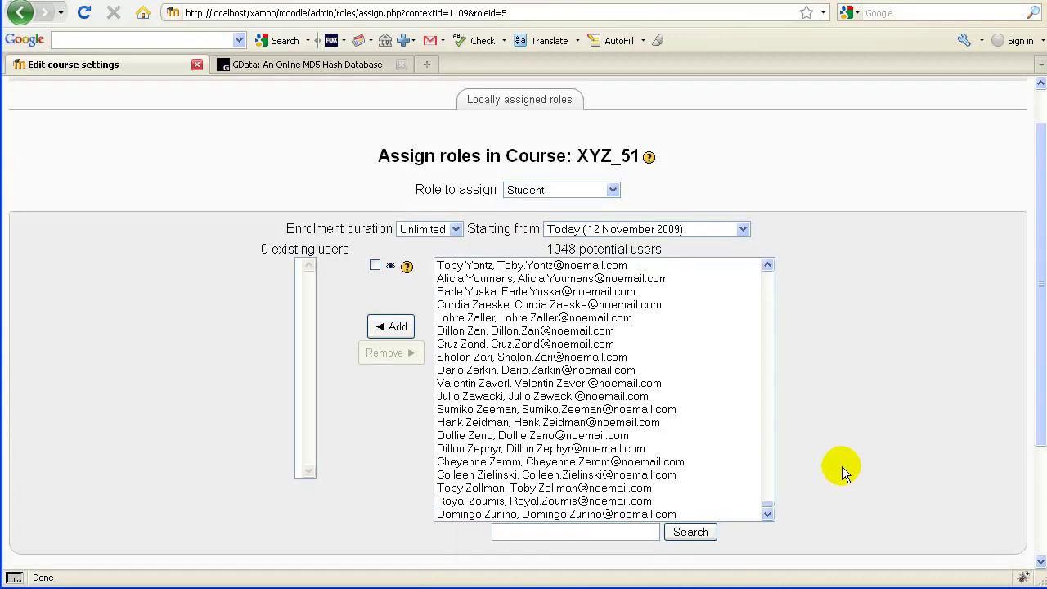
pyautogui.keyDown('shift'); pyautogui.click(627, 515); pyautogui.keyUp('shift')
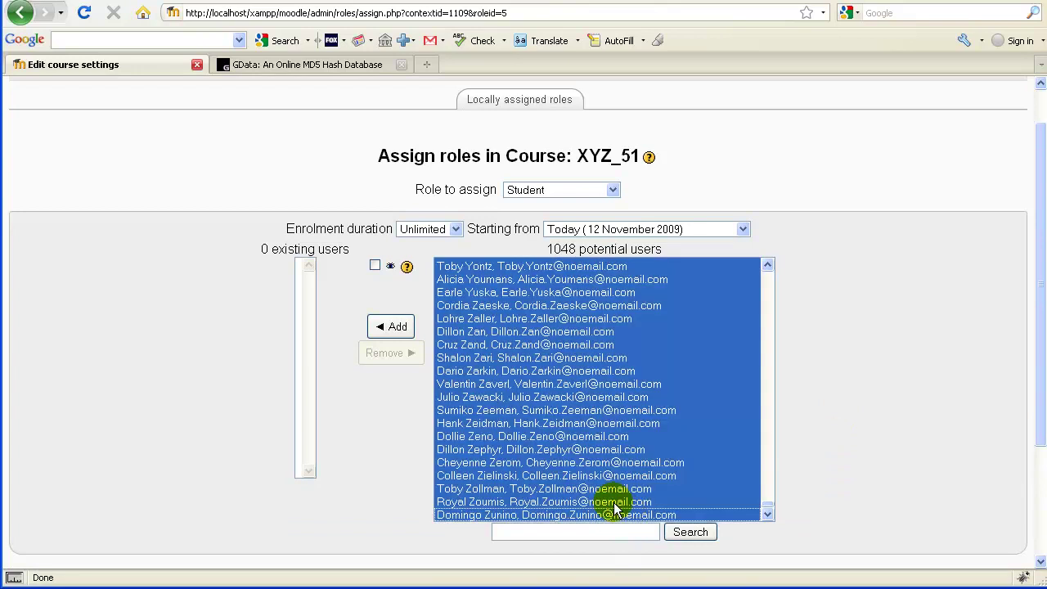
pyautogui.click(391, 327)
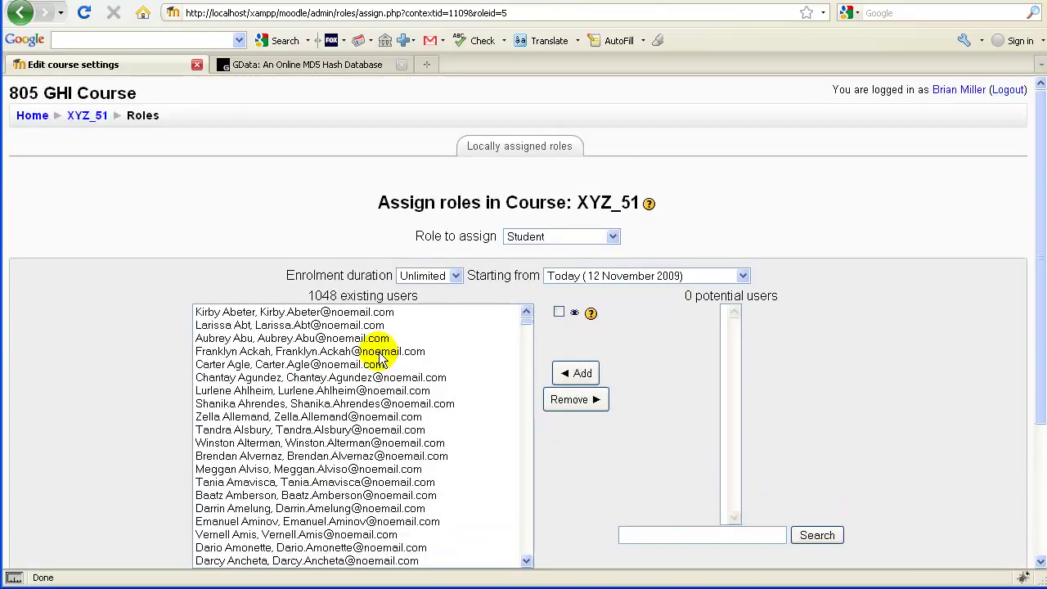
# Back up the 805 GHI Course, keeping the default settings with course users and user data included
pyautogui.click(87, 115)
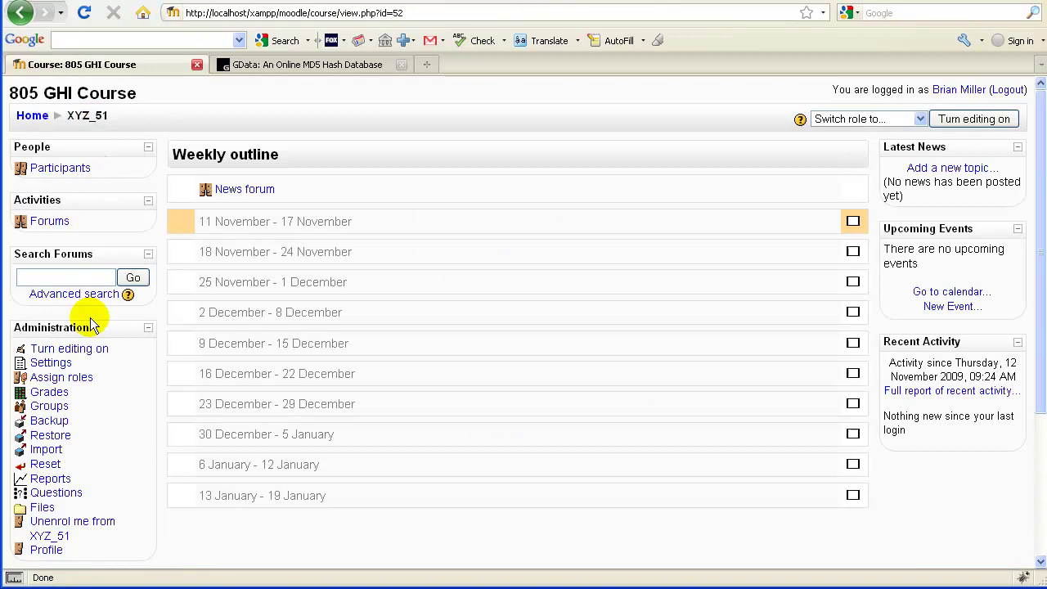
pyautogui.click(64, 419)
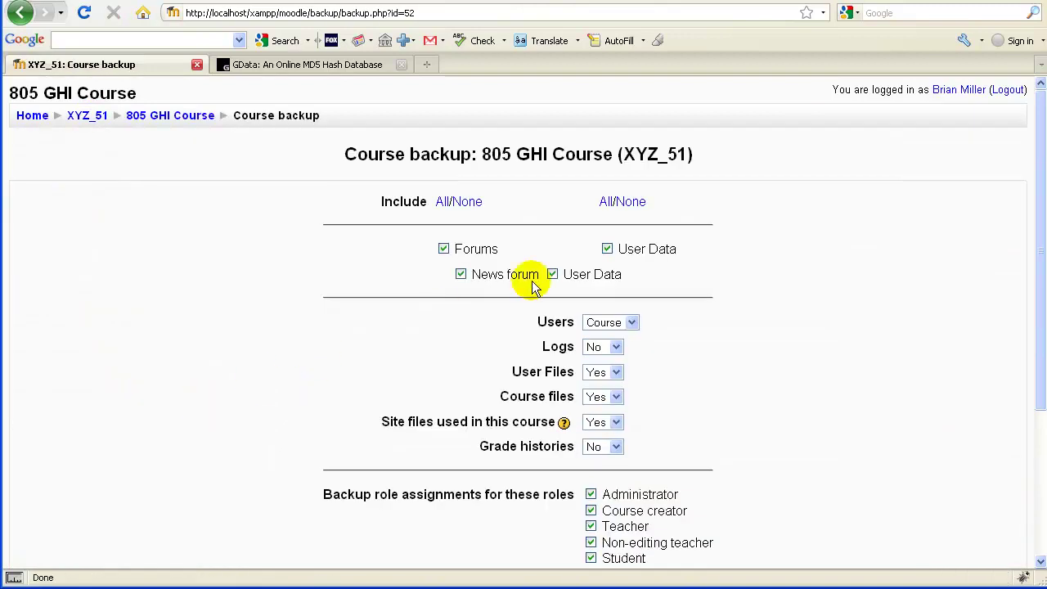
pyautogui.scroll(-5, 797, 315)
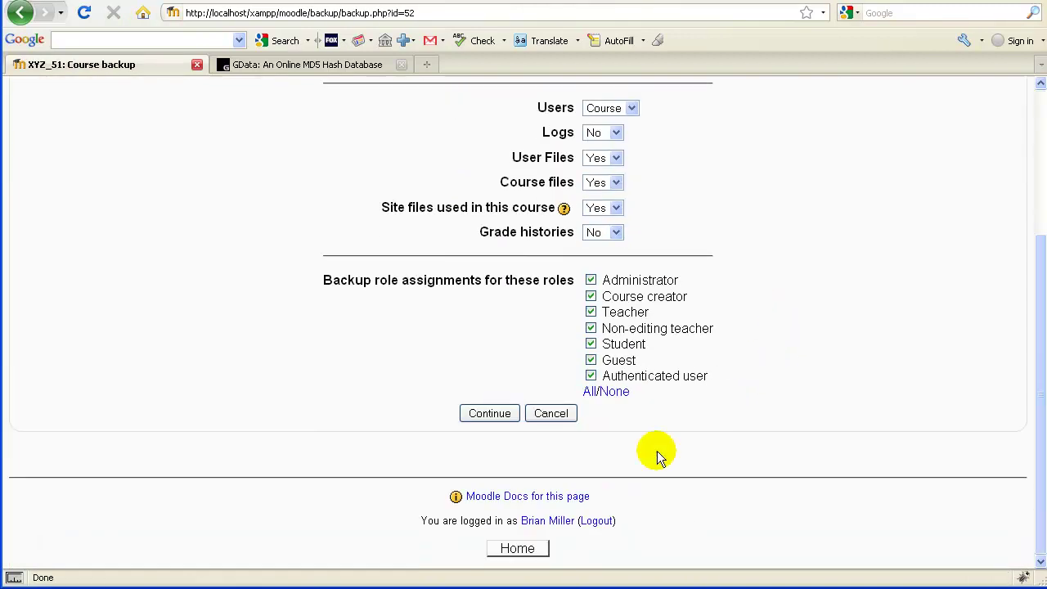
pyautogui.click(490, 413)
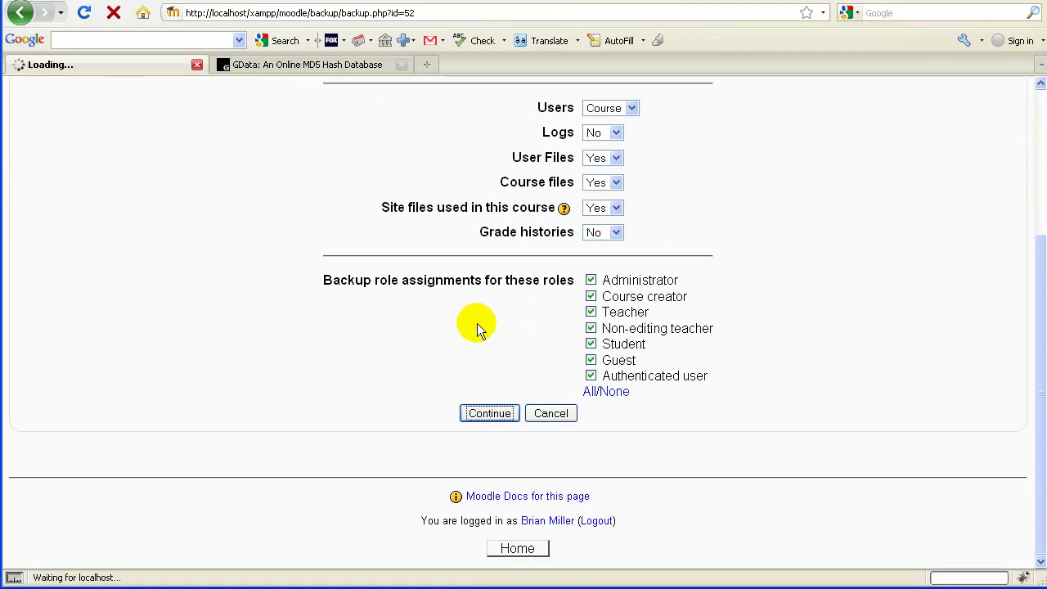
pyautogui.scroll(-5, 480, 336)
pyautogui.click(499, 413)
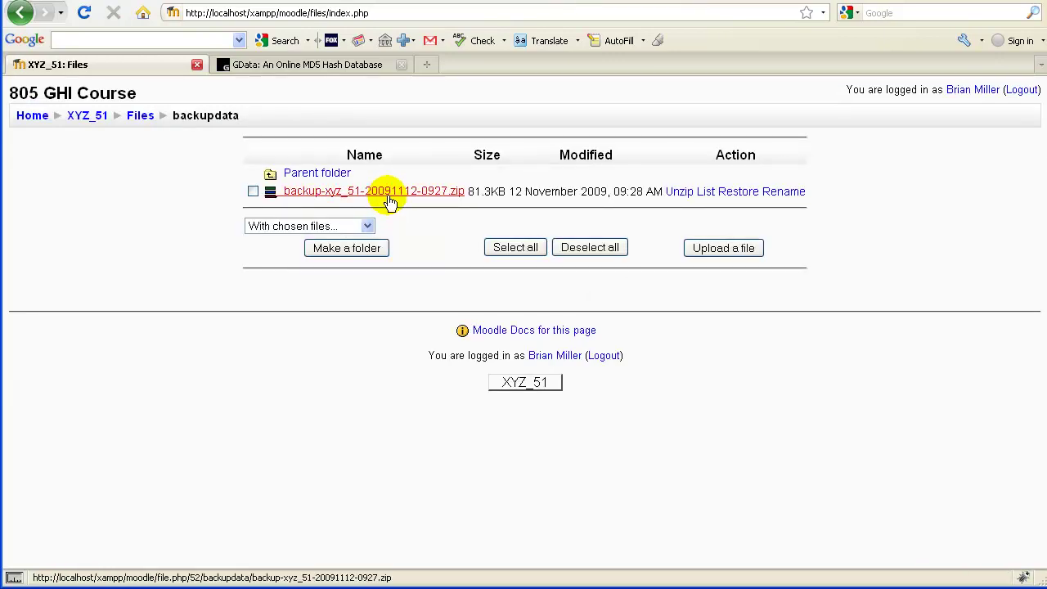
pyautogui.rightClick(368, 191)
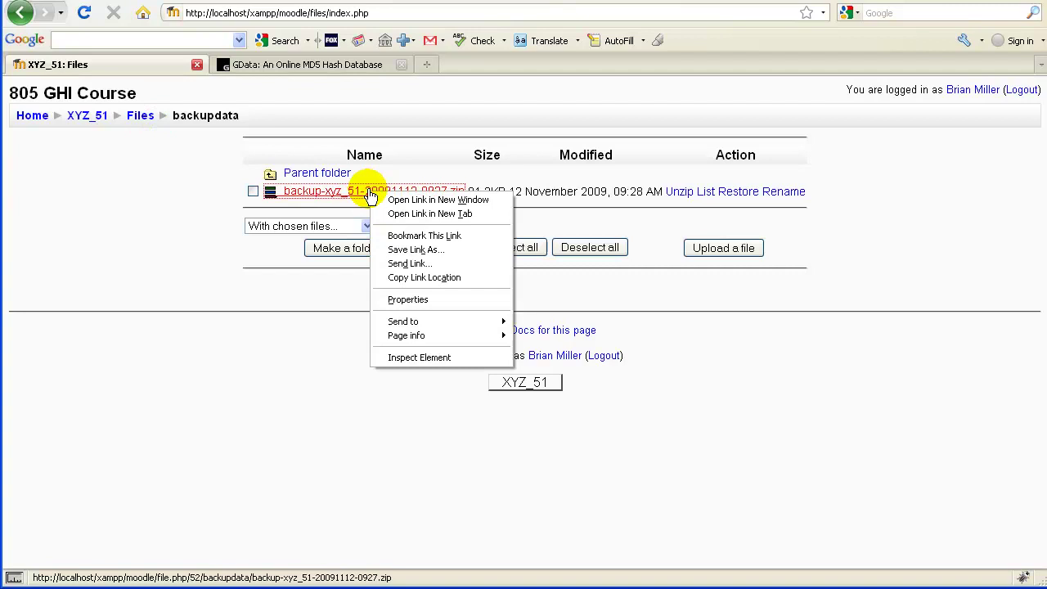
pyautogui.click(402, 250)
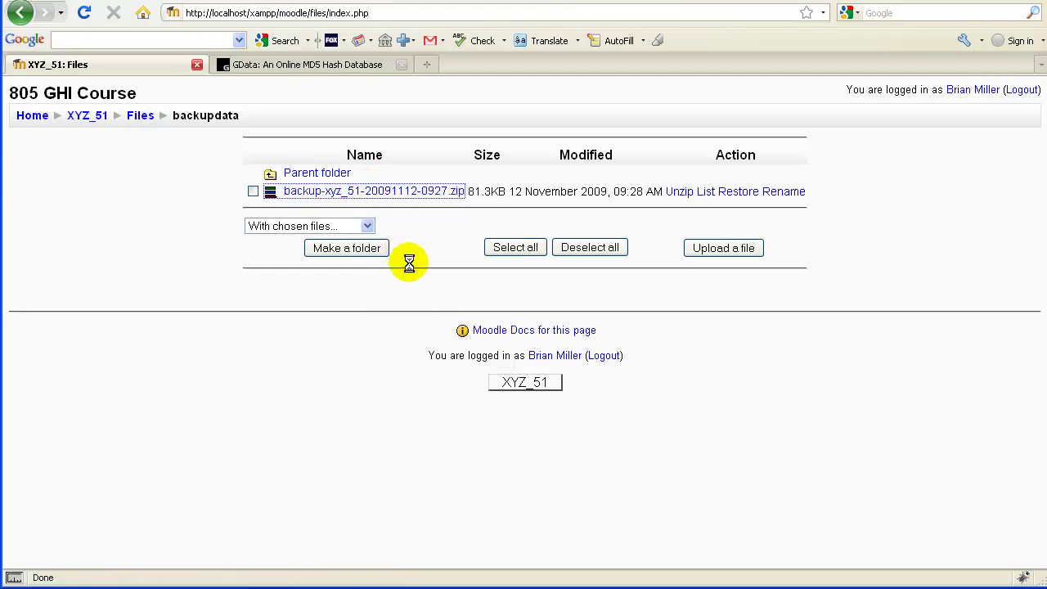
pyautogui.click(417, 283)
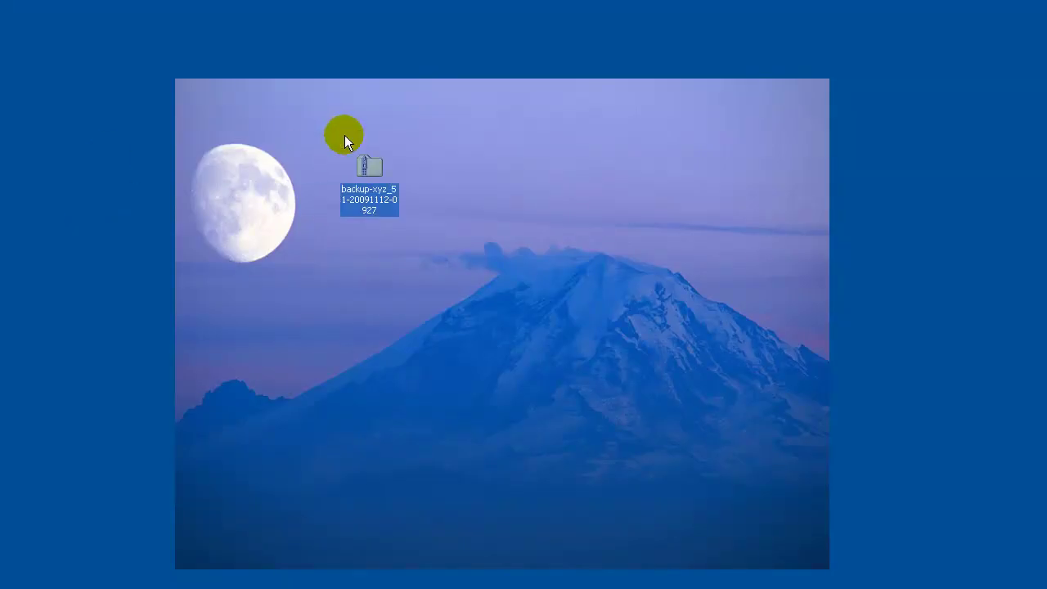
pyautogui.click(510, 206)
pyautogui.rightClick(368, 168)
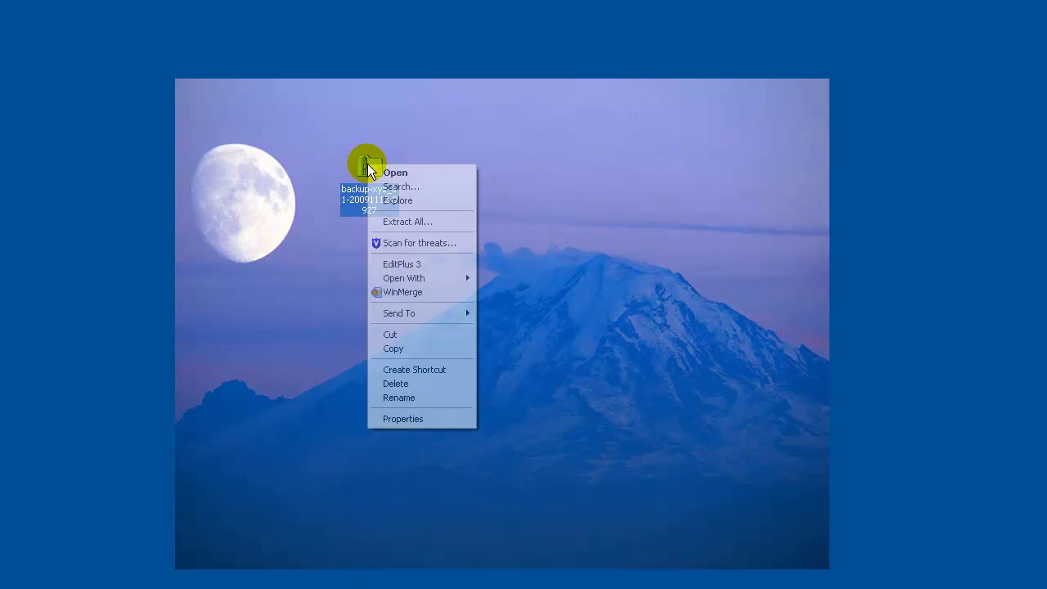
pyautogui.click(409, 221)
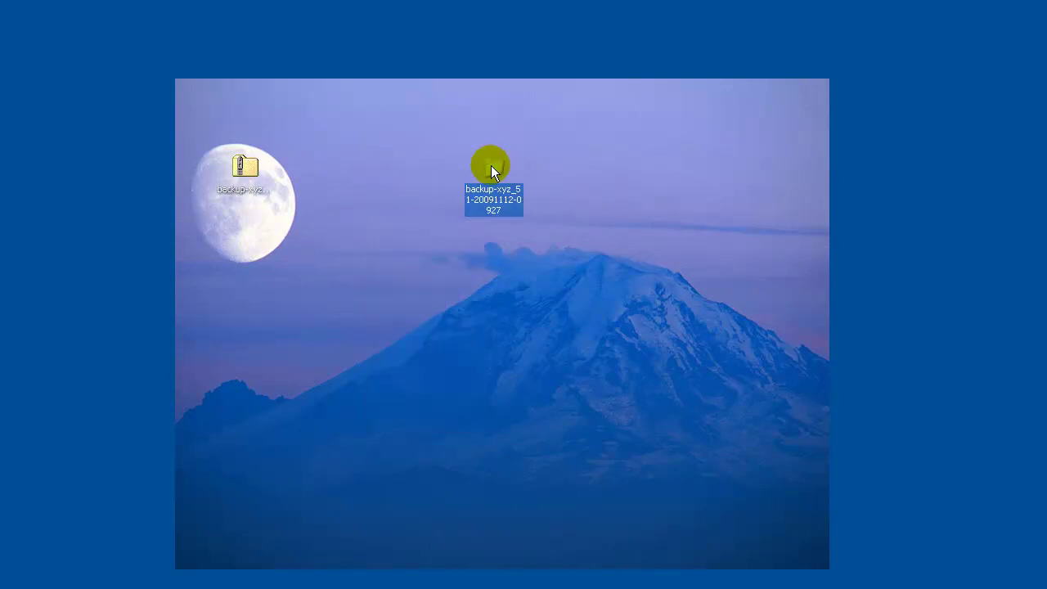
# Open the moodle XML document from the extracted backup folder in Microsoft Office Excel
pyautogui.doubleClick(491, 165)
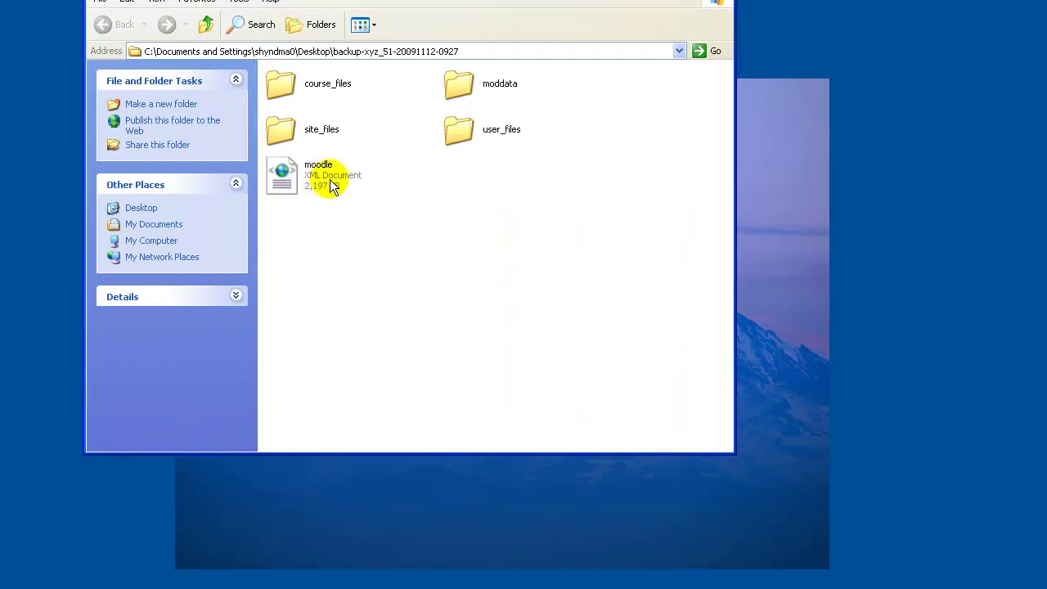
pyautogui.rightClick(289, 175)
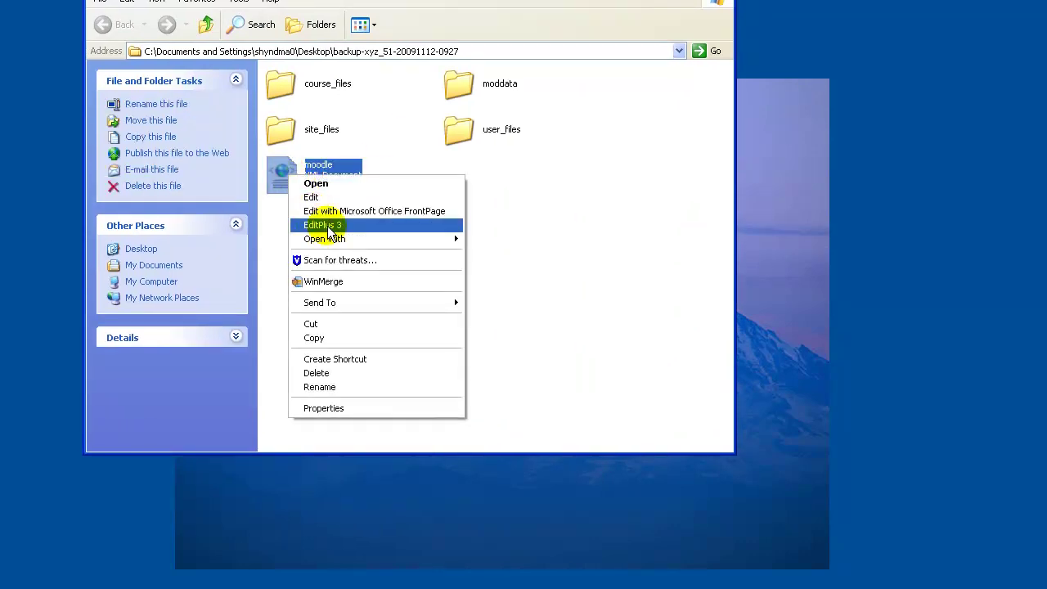
pyautogui.moveTo(411, 238)
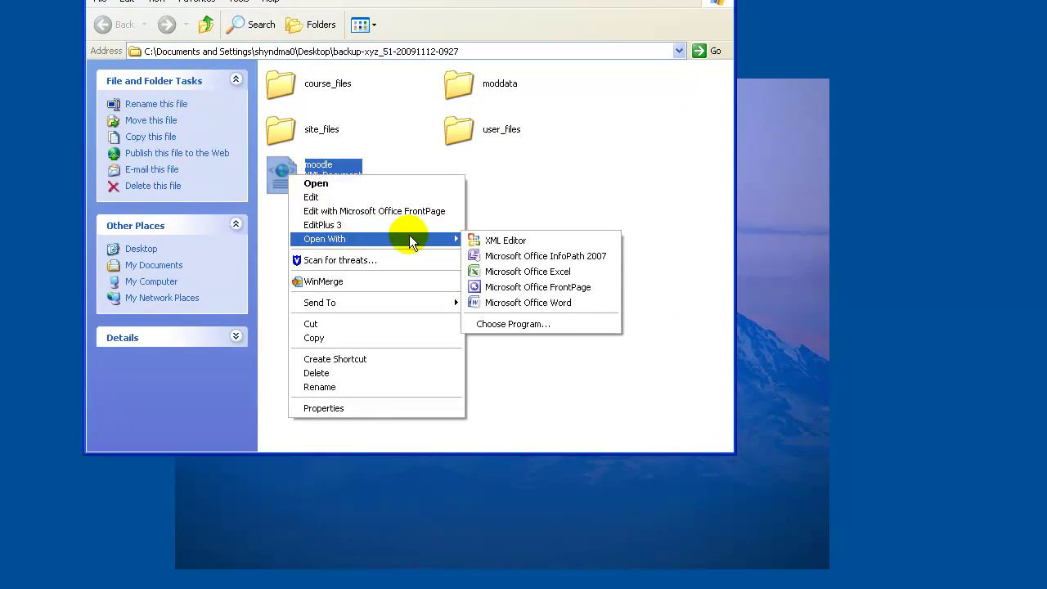
pyautogui.click(511, 272)
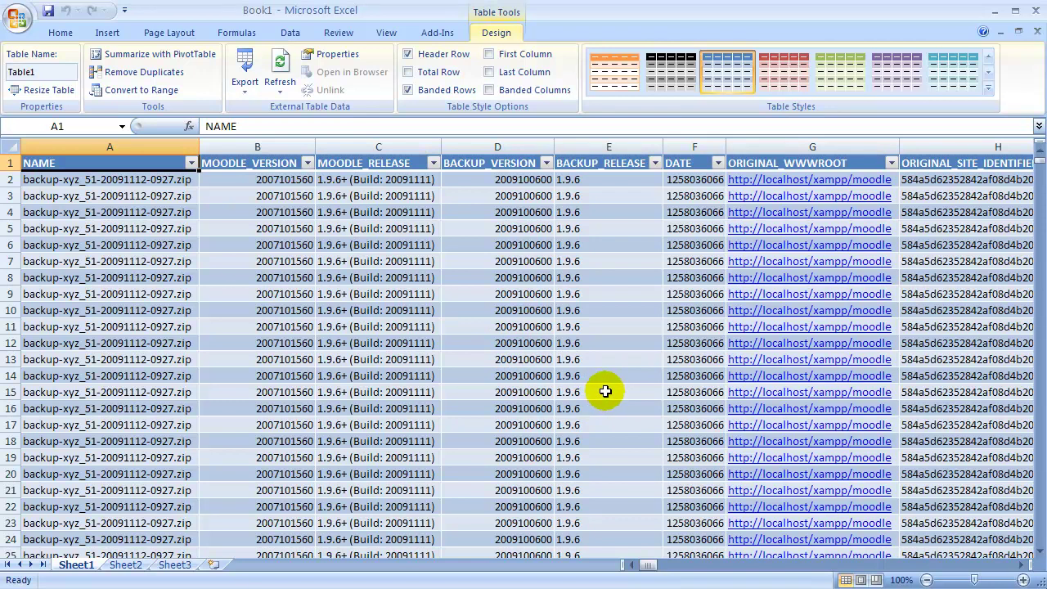
# Examine the user records in the sheet, including the USERNAME, PASSWORD34, name, EMAIL and PHONE1 columns
pyautogui.moveTo(645, 564); pyautogui.dragTo(831, 565)
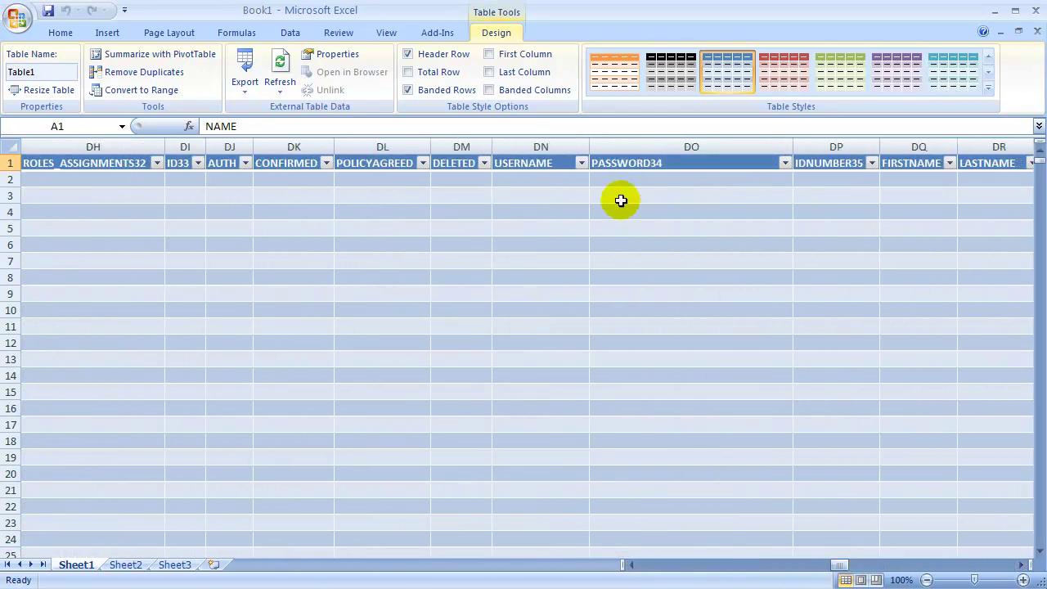
pyautogui.click(520, 163)
pyautogui.click(666, 164)
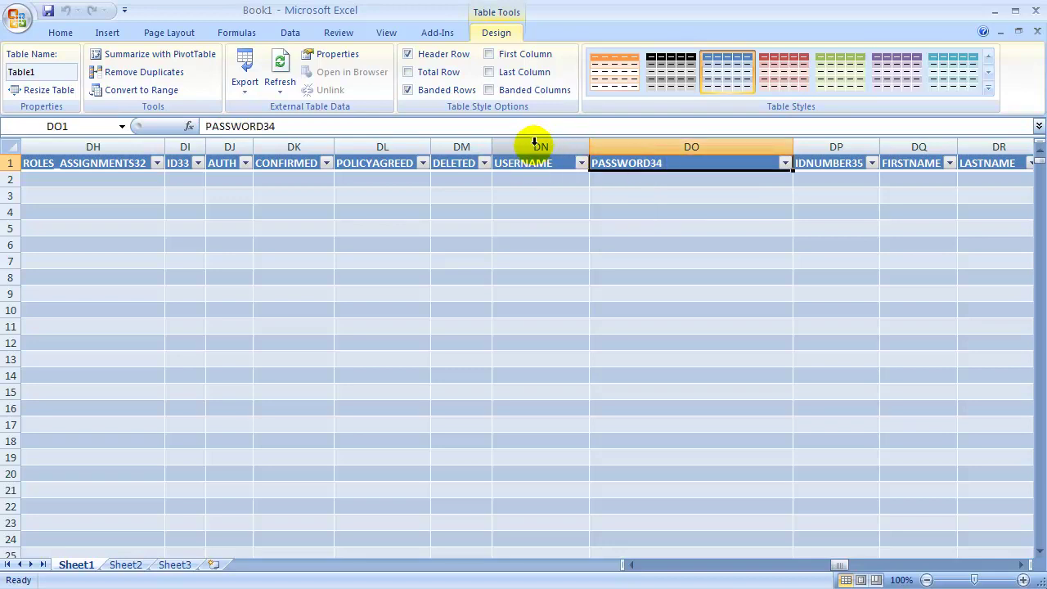
pyautogui.click(536, 146)
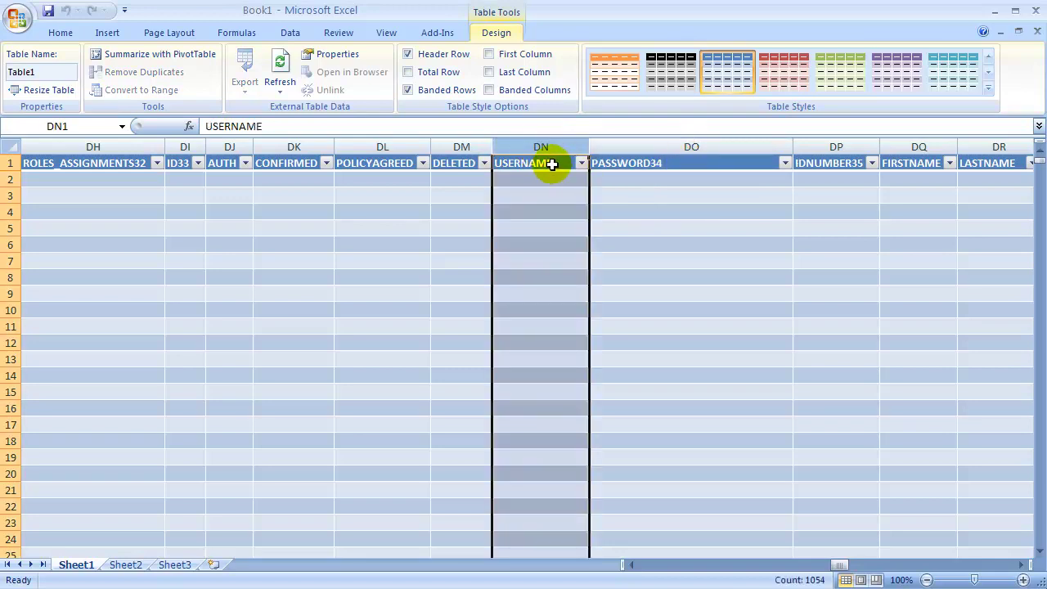
pyautogui.click(544, 161)
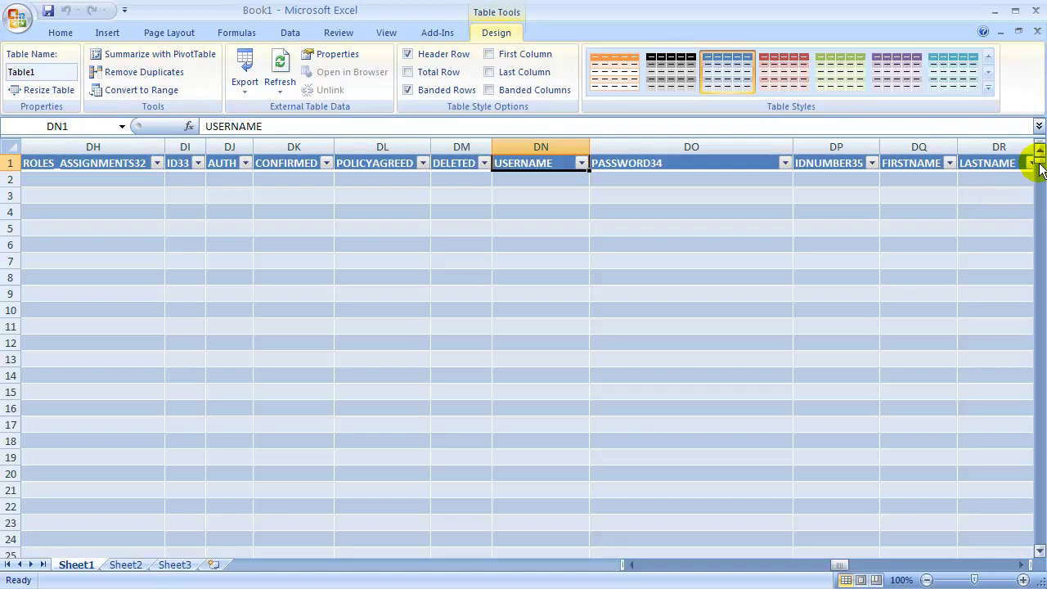
pyautogui.moveTo(1039, 161); pyautogui.dragTo(1037, 371)
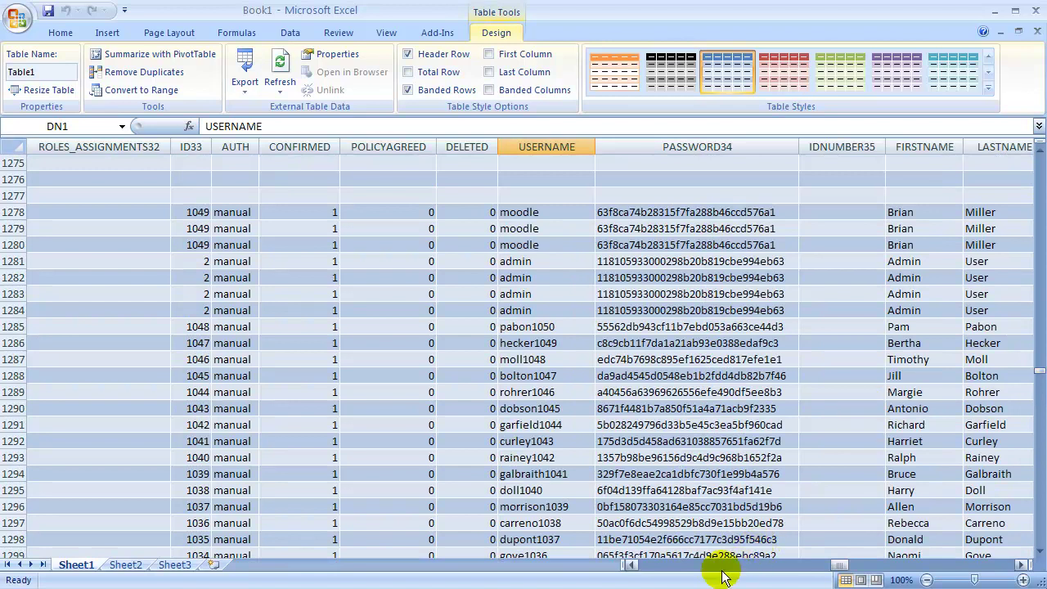
pyautogui.moveTo(843, 564)
pyautogui.mouseDown()
pyautogui.moveTo(830, 568)
pyautogui.moveTo(842, 564)
pyautogui.mouseUp()
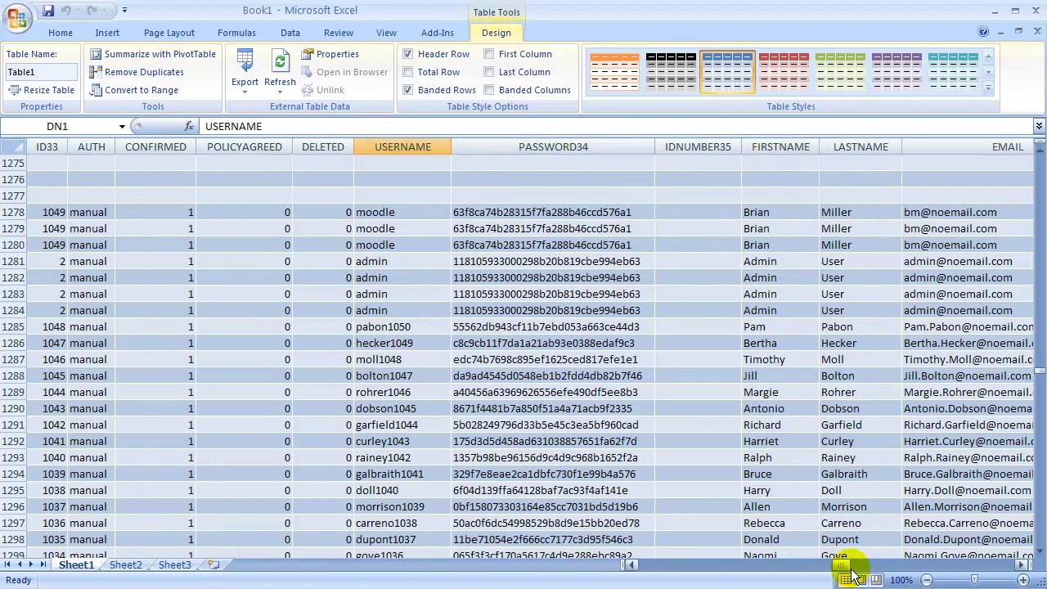
pyautogui.moveTo(848, 564); pyautogui.dragTo(860, 566)
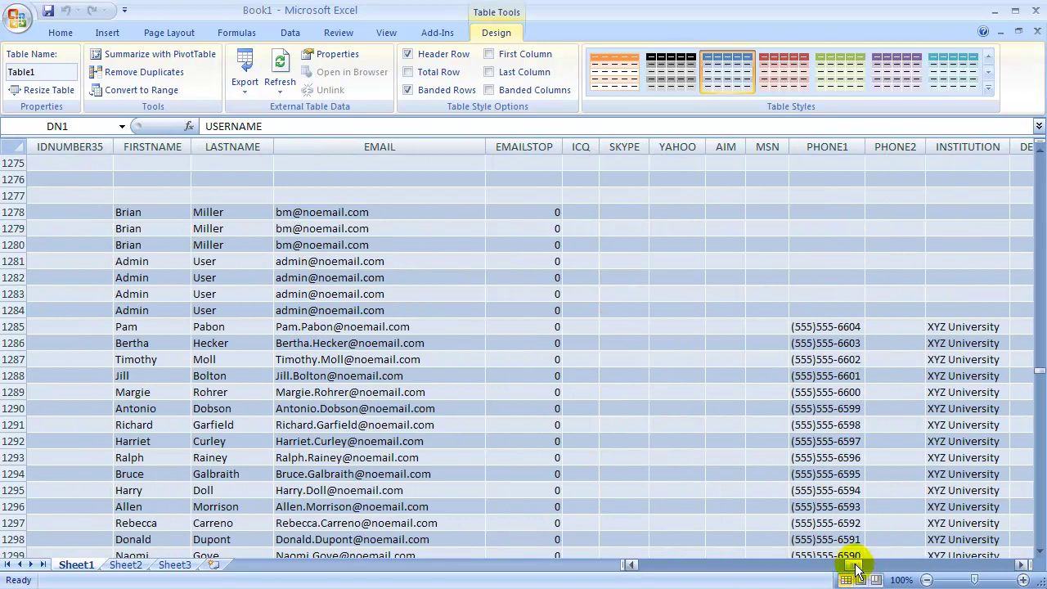
pyautogui.moveTo(857, 566); pyautogui.dragTo(841, 564)
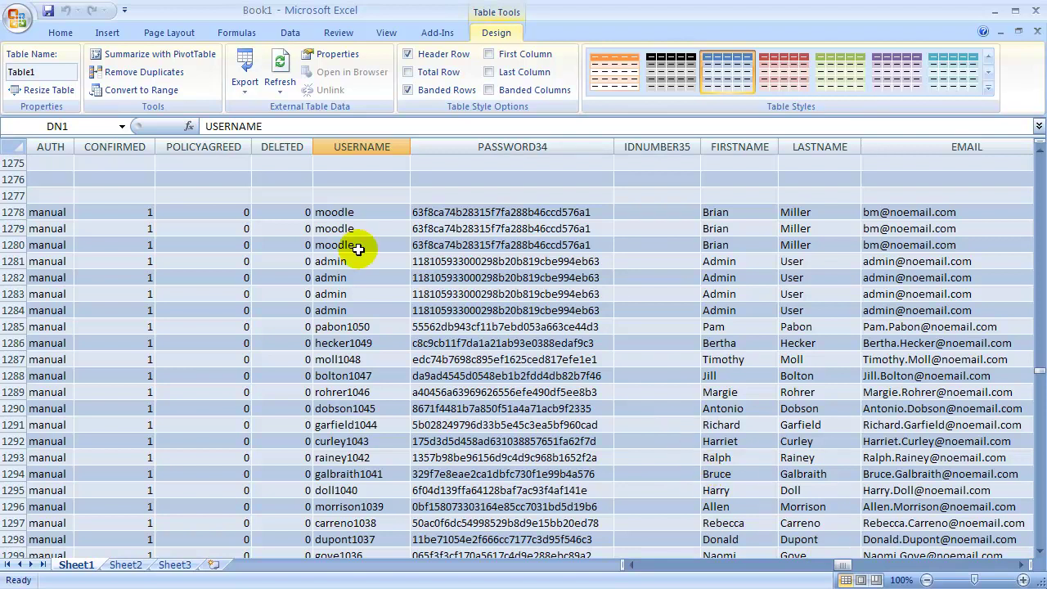
# Copy the admin account's password hash from the PASSWORD34 column in row 1282
pyautogui.click(360, 278)
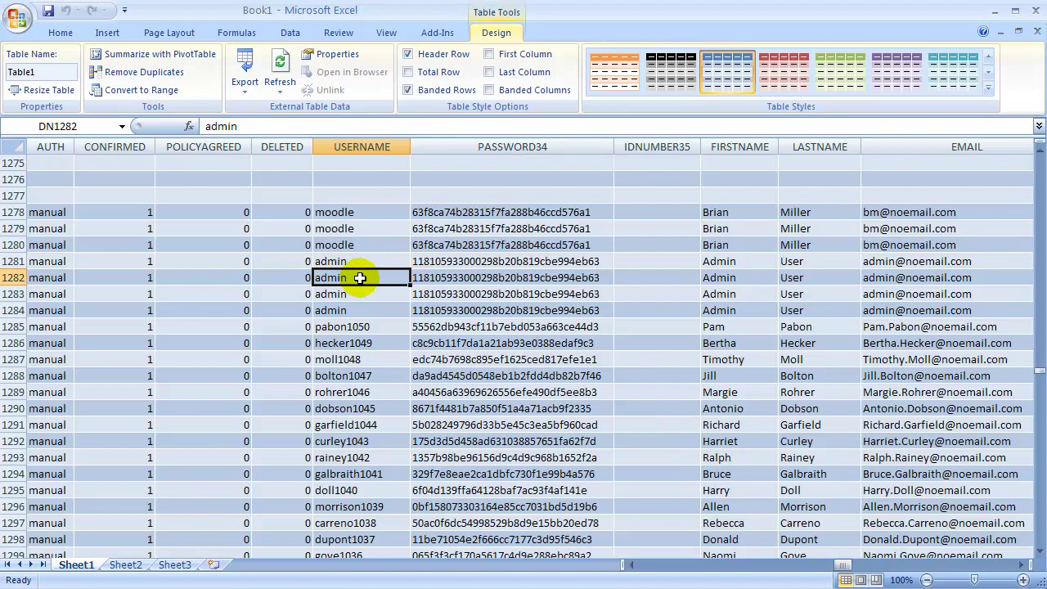
pyautogui.click(471, 279)
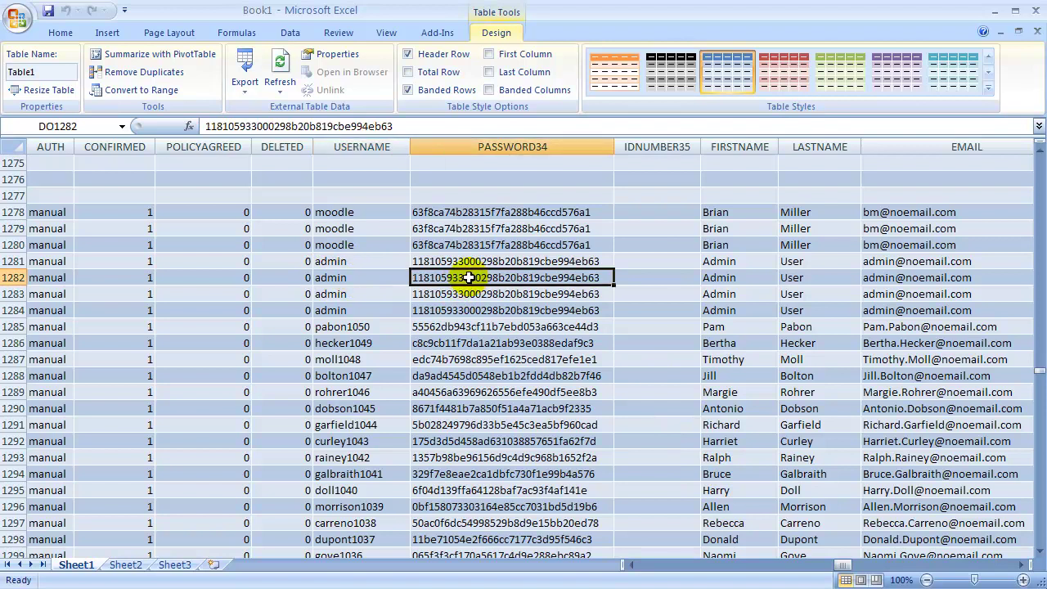
pyautogui.rightClick(469, 278)
pyautogui.click(485, 304)
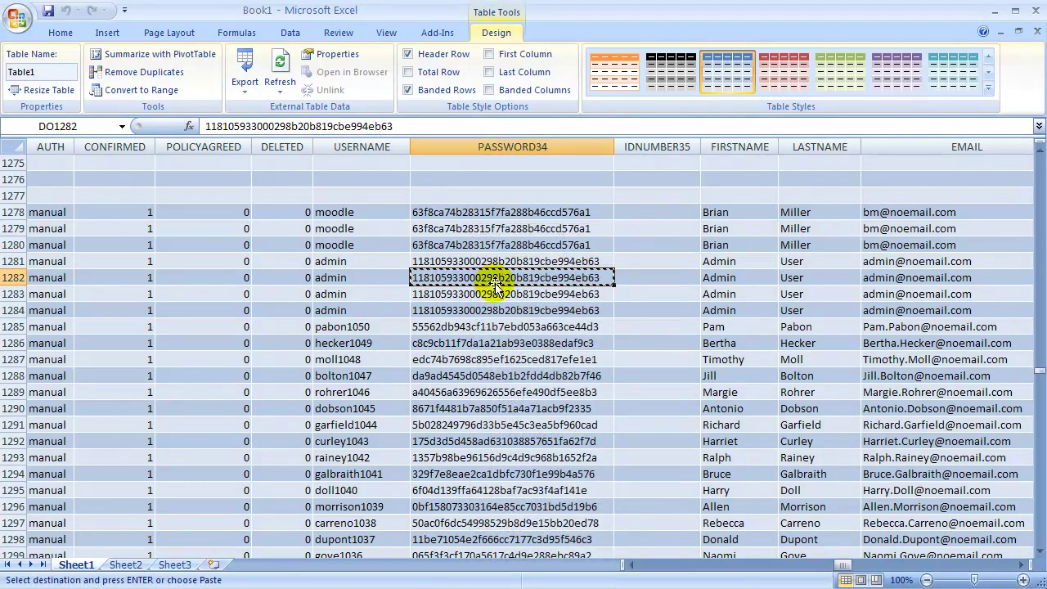
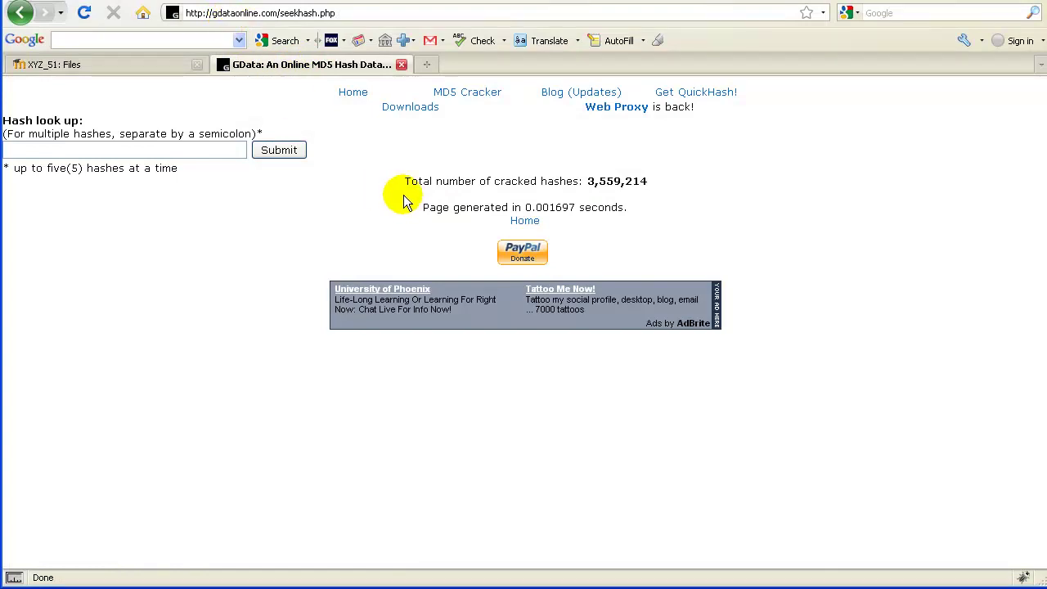
# Look up the copied admin password hash in the GData online MD5 hash database
pyautogui.doubleClick(191, 149)
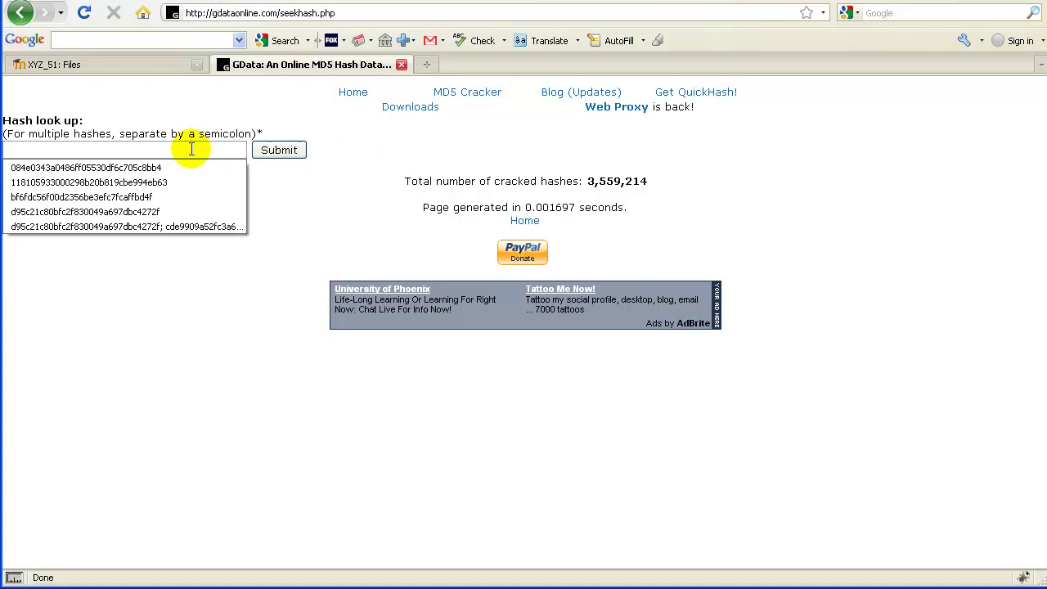
pyautogui.hotkey('ctrl', 'v')
pyautogui.click(281, 151)
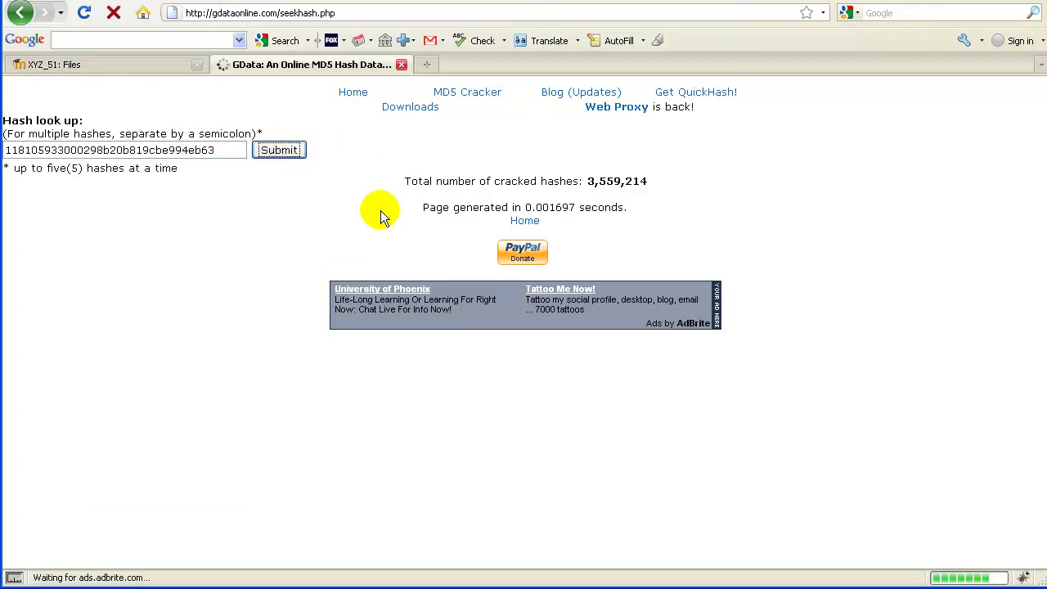
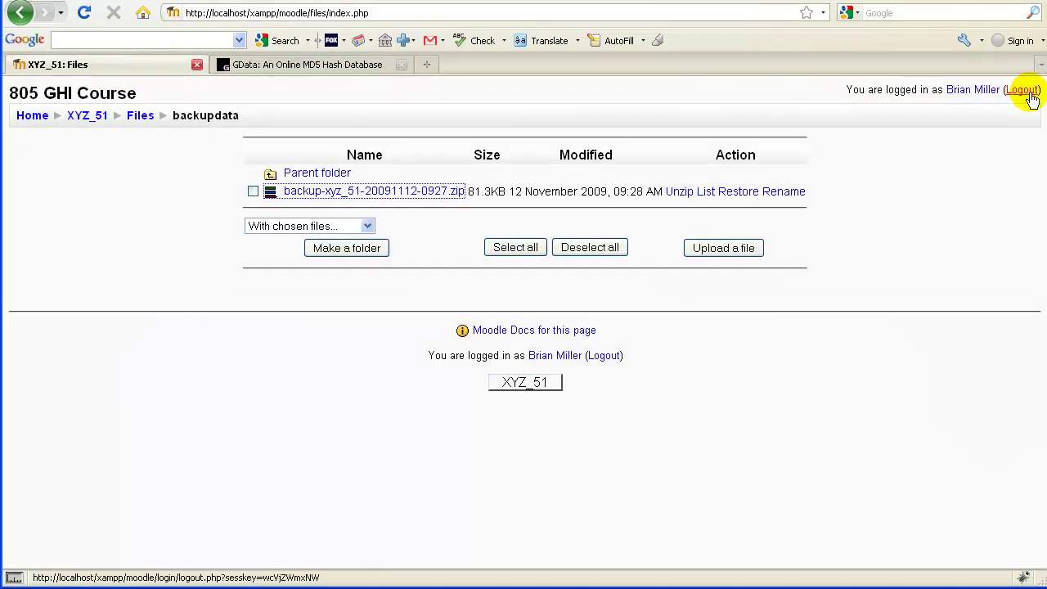
# Log out of the teacher account on the Moodle test site and log in as admin with the account password
pyautogui.click(1024, 90)
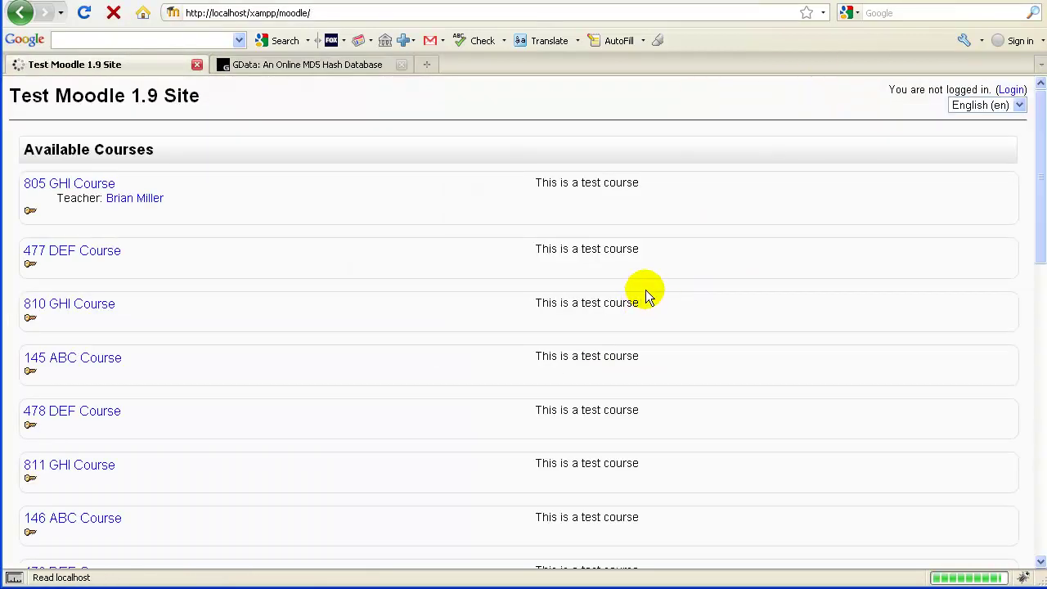
pyautogui.click(1012, 90)
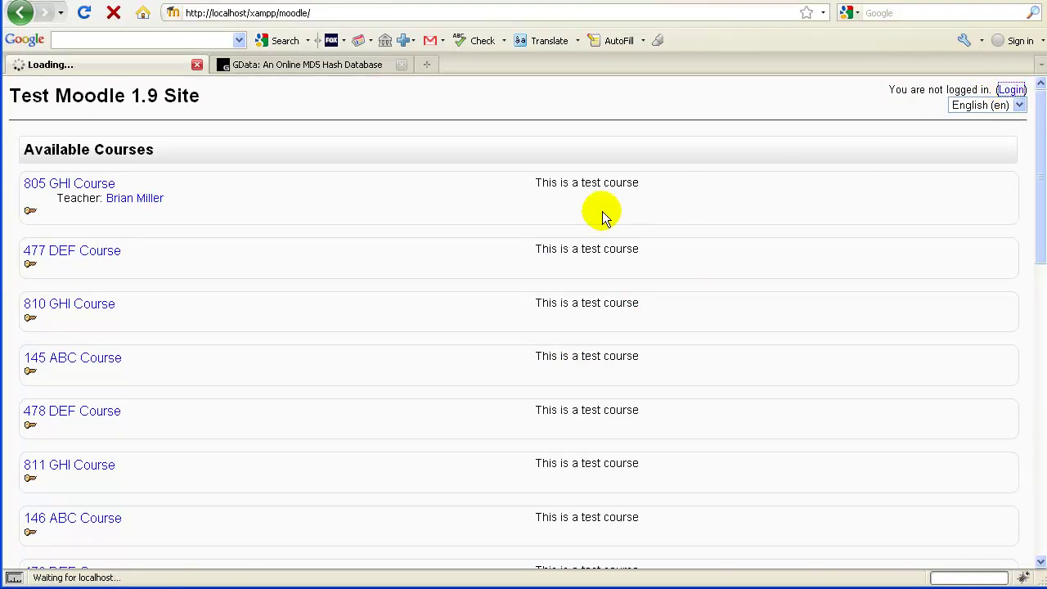
pyautogui.doubleClick(523, 241)
pyautogui.write('admin')
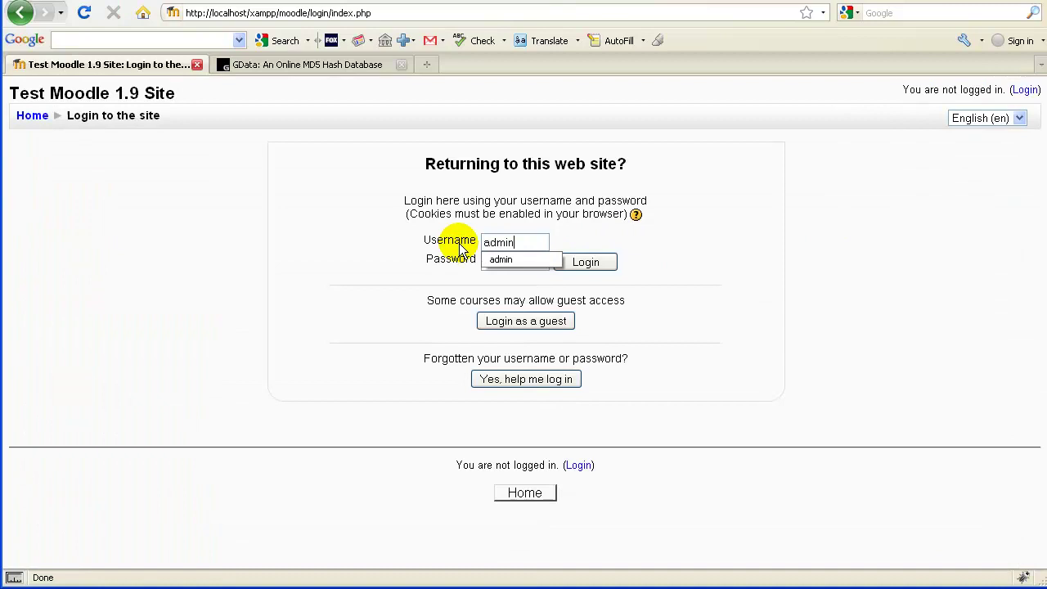
pyautogui.press('Tab')
pyautogui.hotkey('ctrl', 'v')
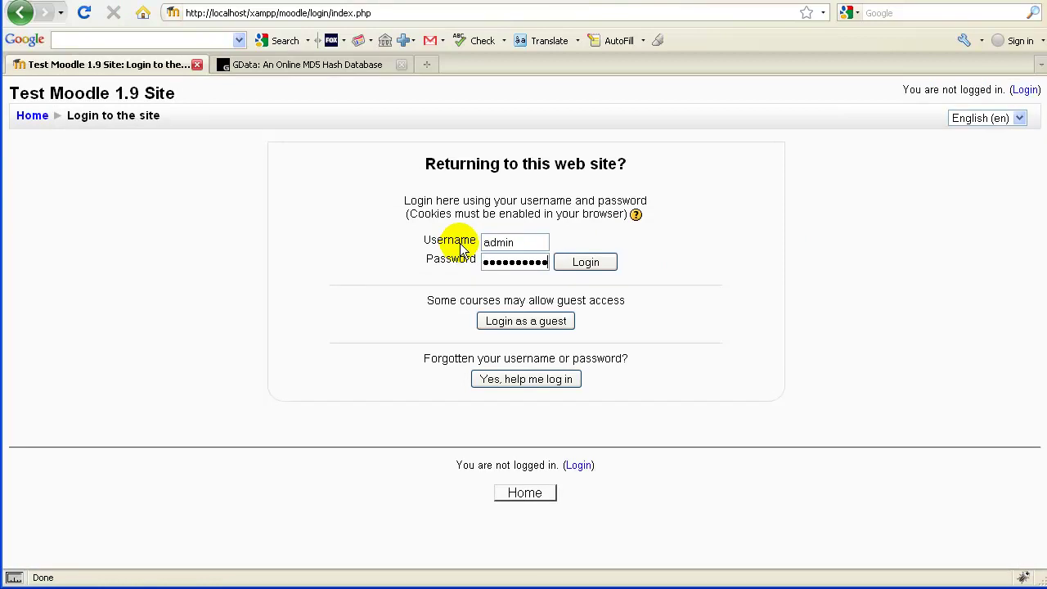
pyautogui.click(582, 263)
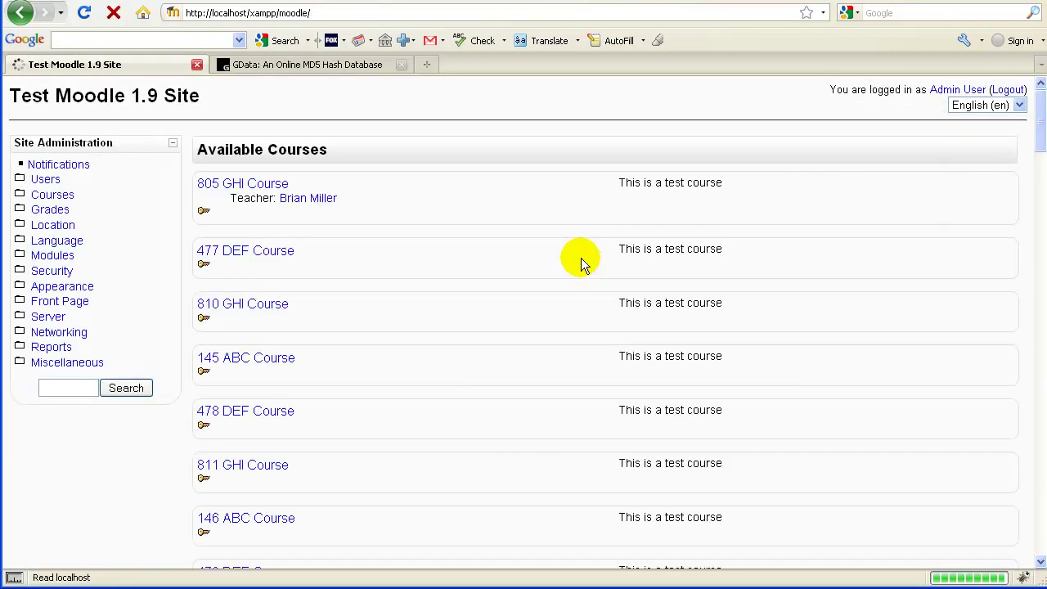